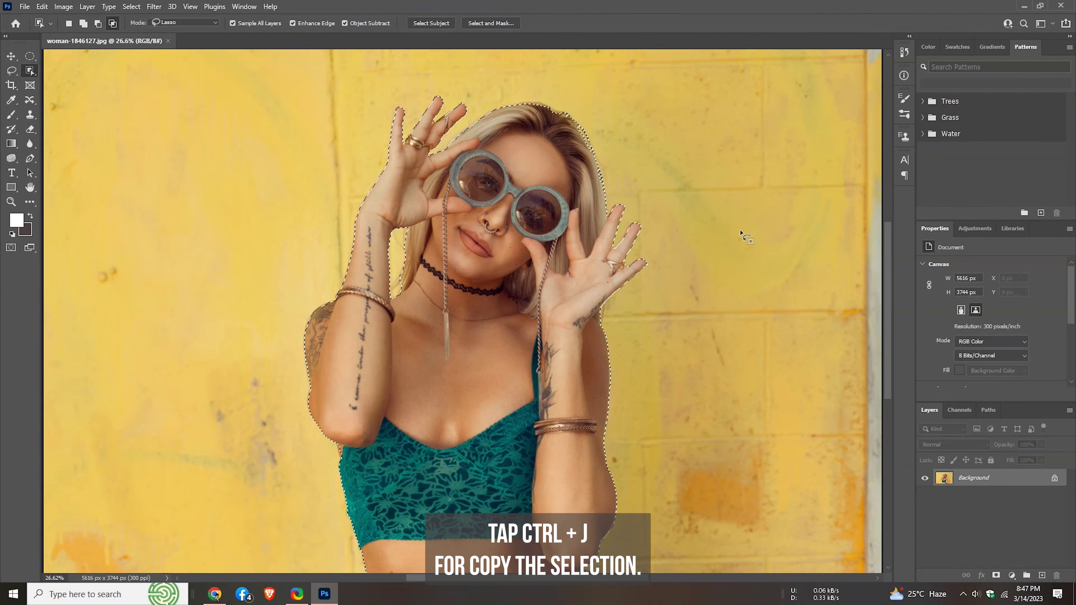
# Copy the selected woman onto a new layer
pyautogui.hotkey('ctrl', 'j')
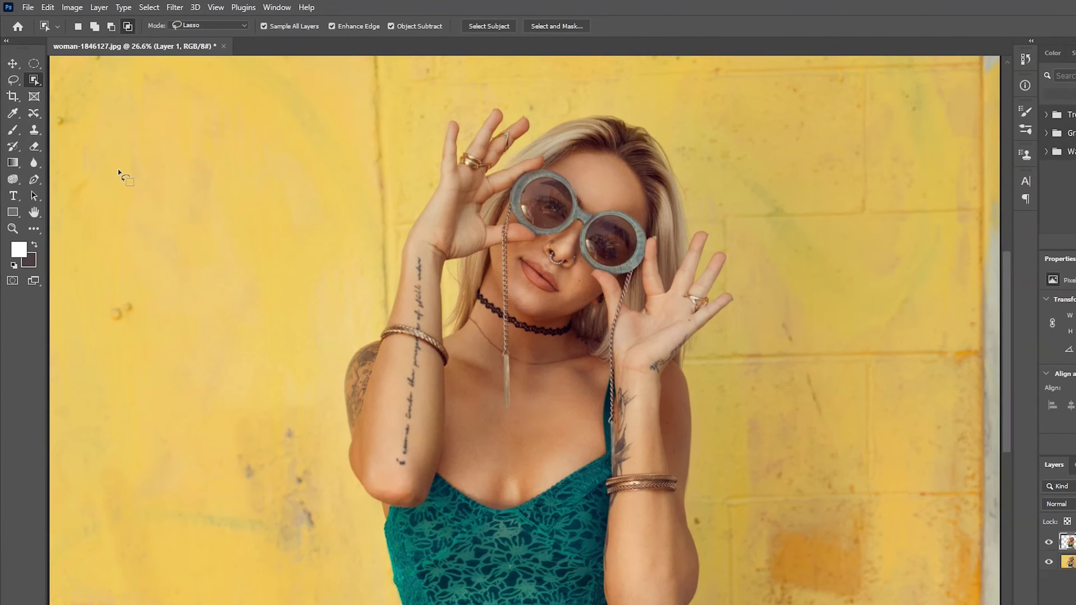
# Set up the Type tool with the N.O.- Movement Bold font at 72 pt
pyautogui.press('t')
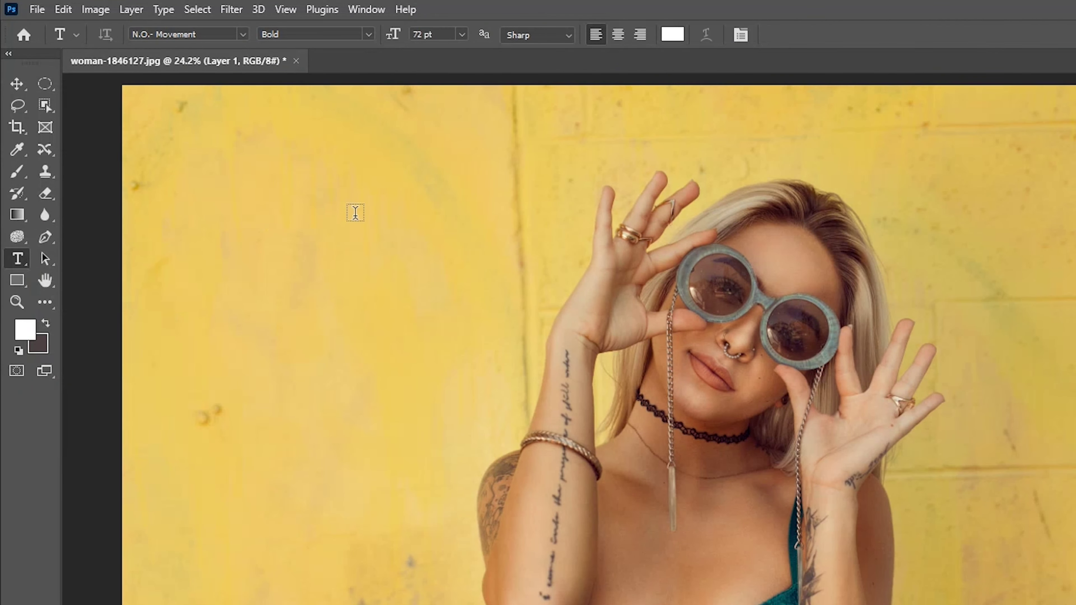
pyautogui.click(462, 34)
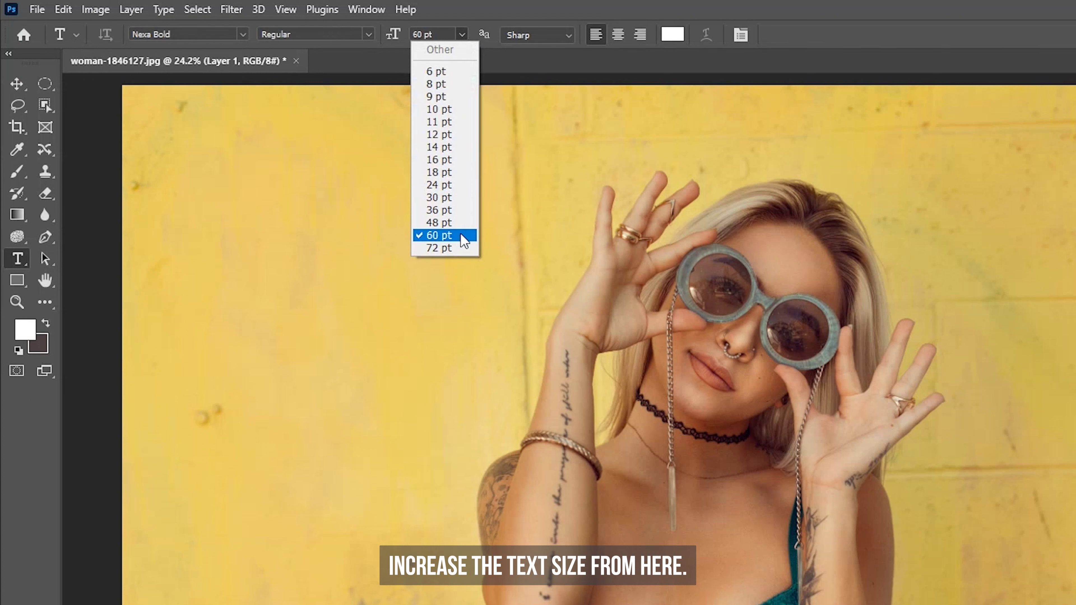
pyautogui.click(464, 249)
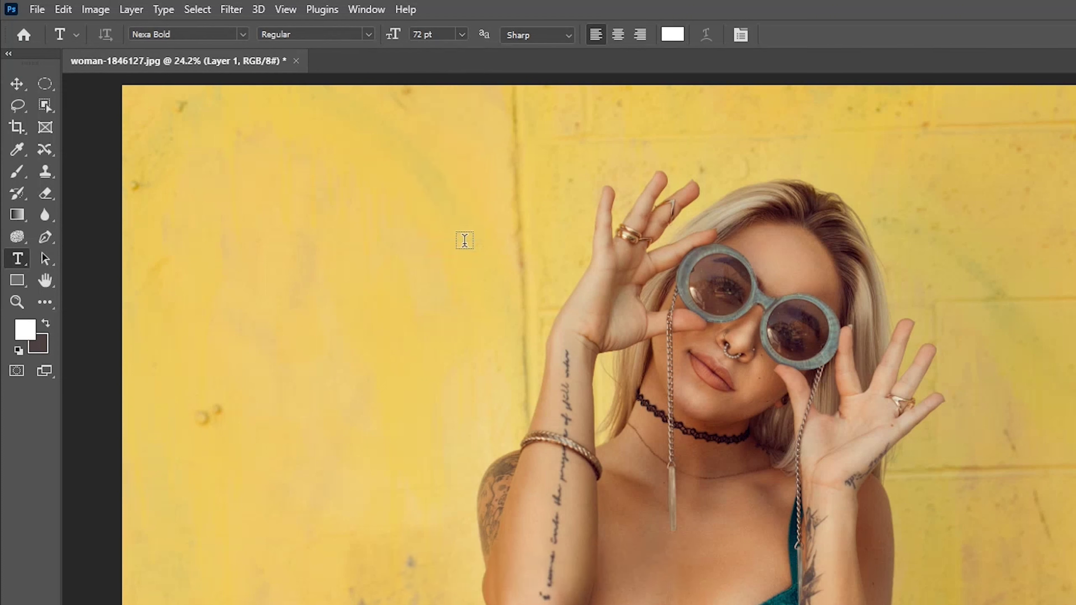
pyautogui.click(248, 35)
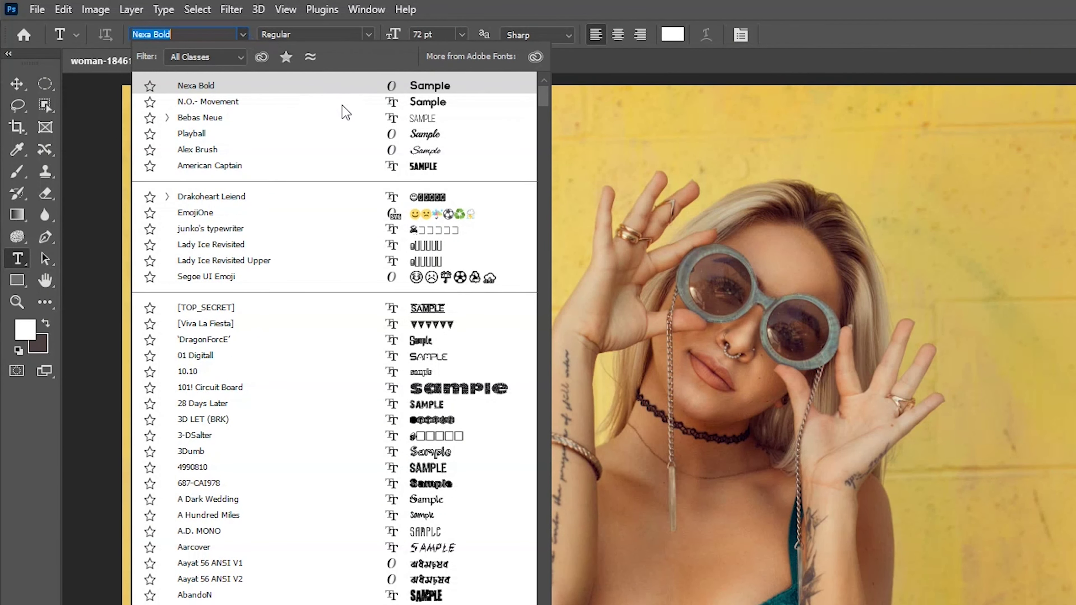
pyautogui.press('Down')
pyautogui.press('Return')
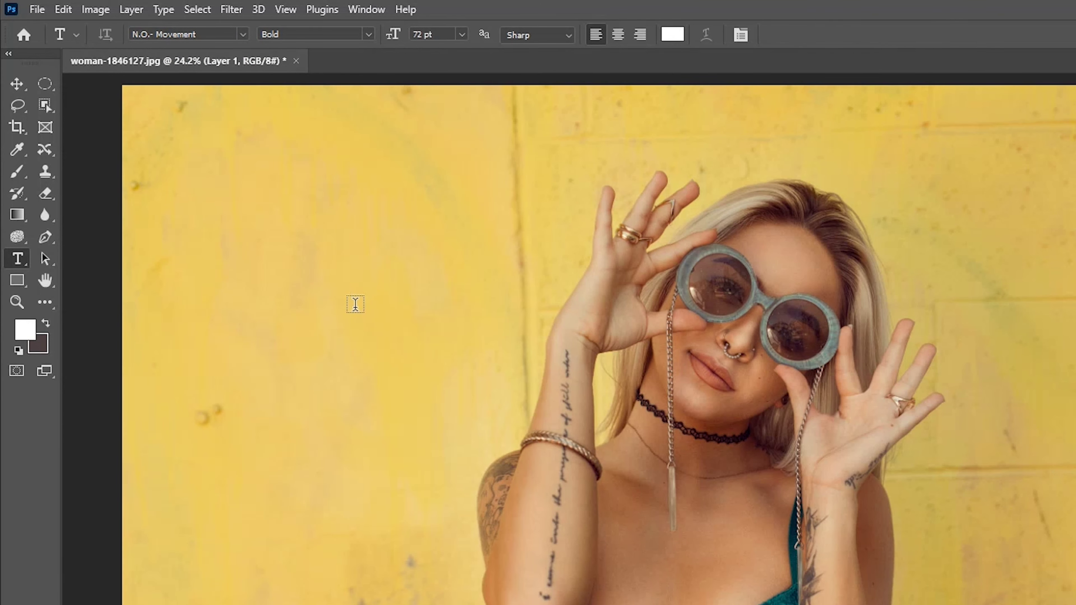
# Add the white text "STYLE" on the yellow wall beside the woman's raised hand
pyautogui.click(355, 304)
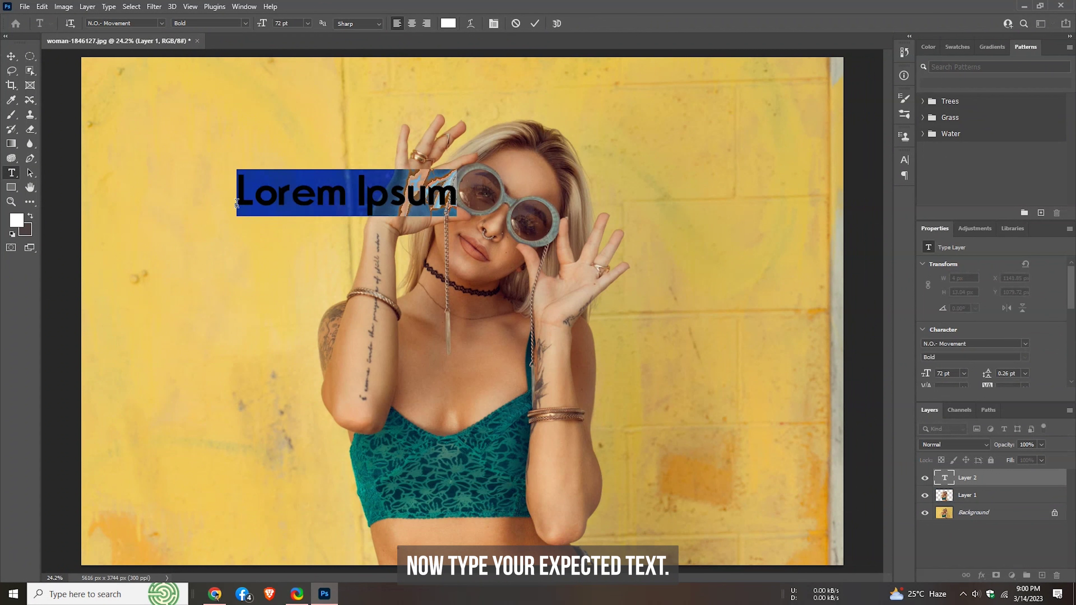
pyautogui.write('STY')
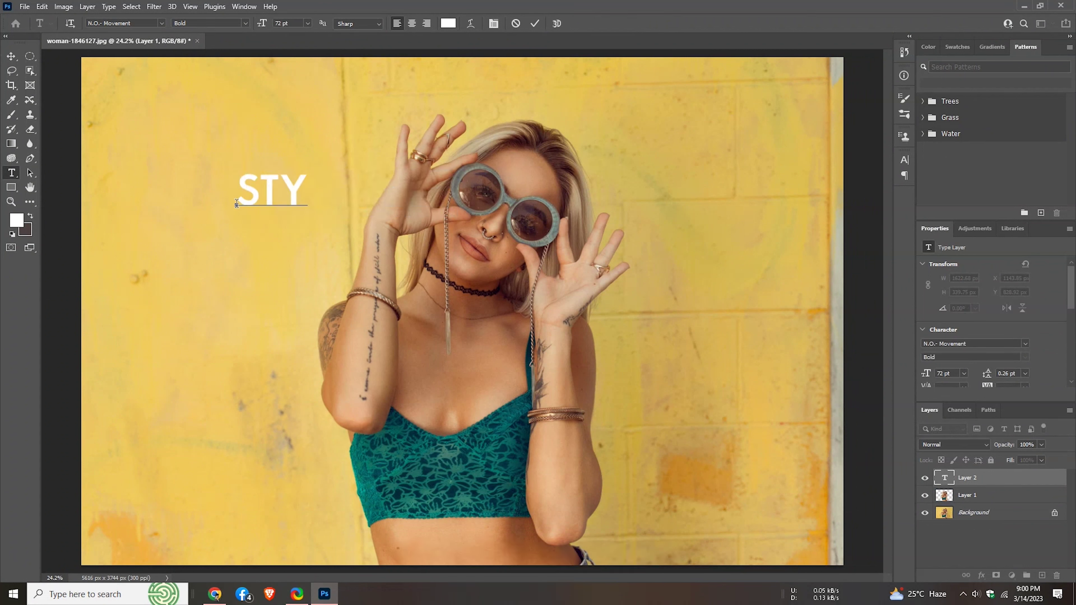
pyautogui.write('LE')
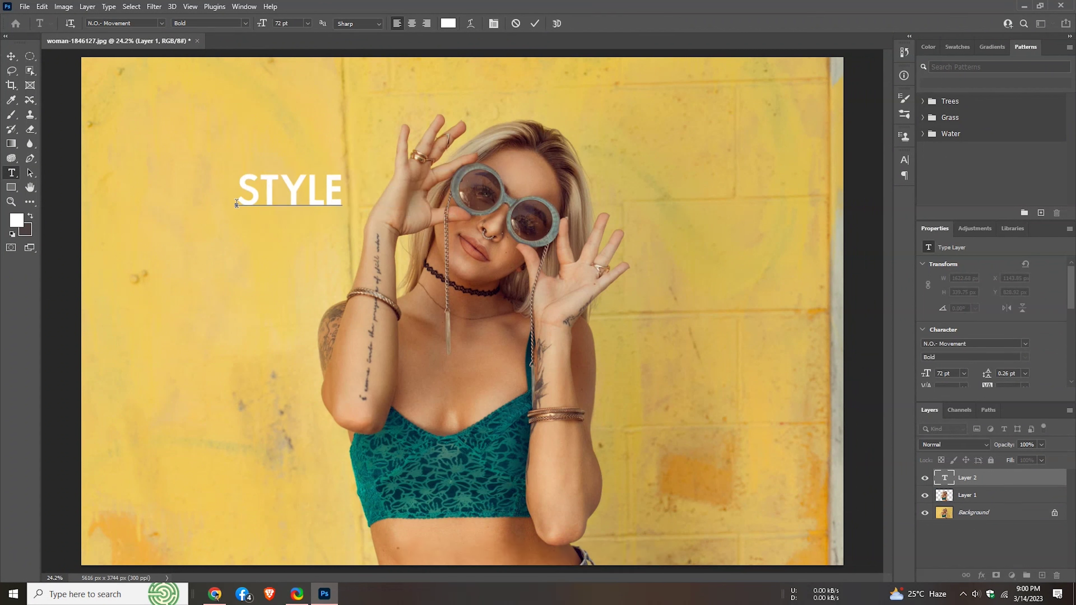
pyautogui.click(535, 24)
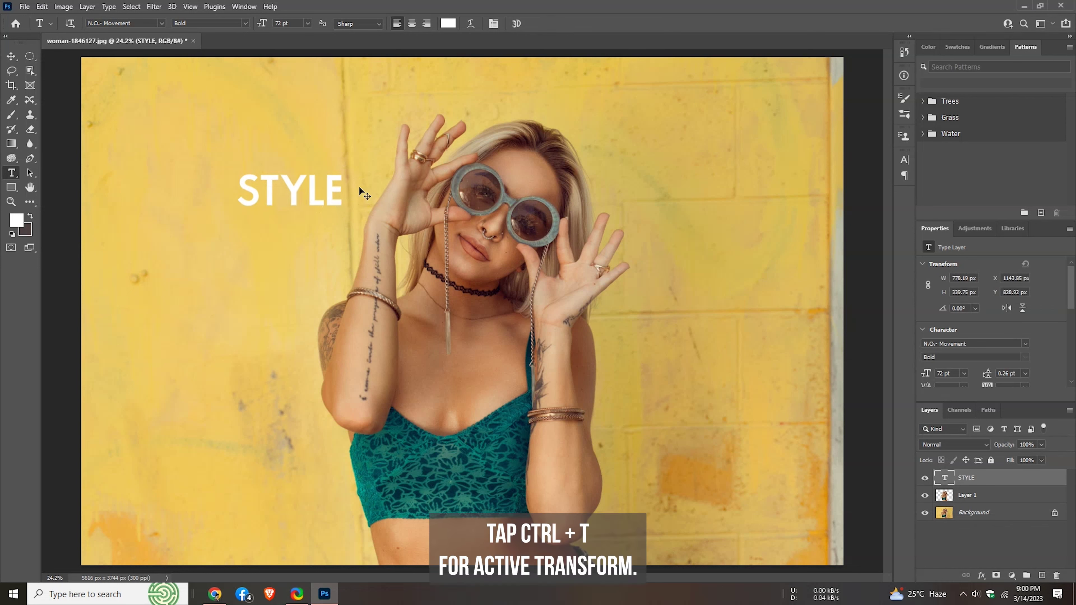
# Enlarge the STYLE text to about 265 pt and place it in the photo's lower right, overlapping the woman's torso and arm
pyautogui.hotkey('ctrl', 't')
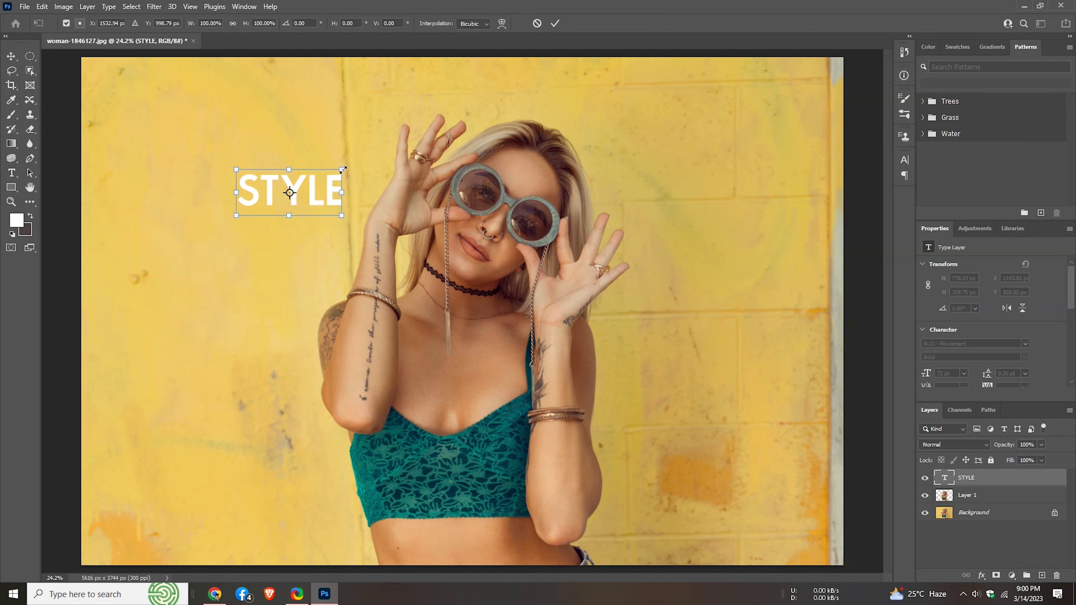
pyautogui.moveTo(341, 170); pyautogui.dragTo(598, 67)
pyautogui.moveTo(412, 118); pyautogui.dragTo(625, 462)
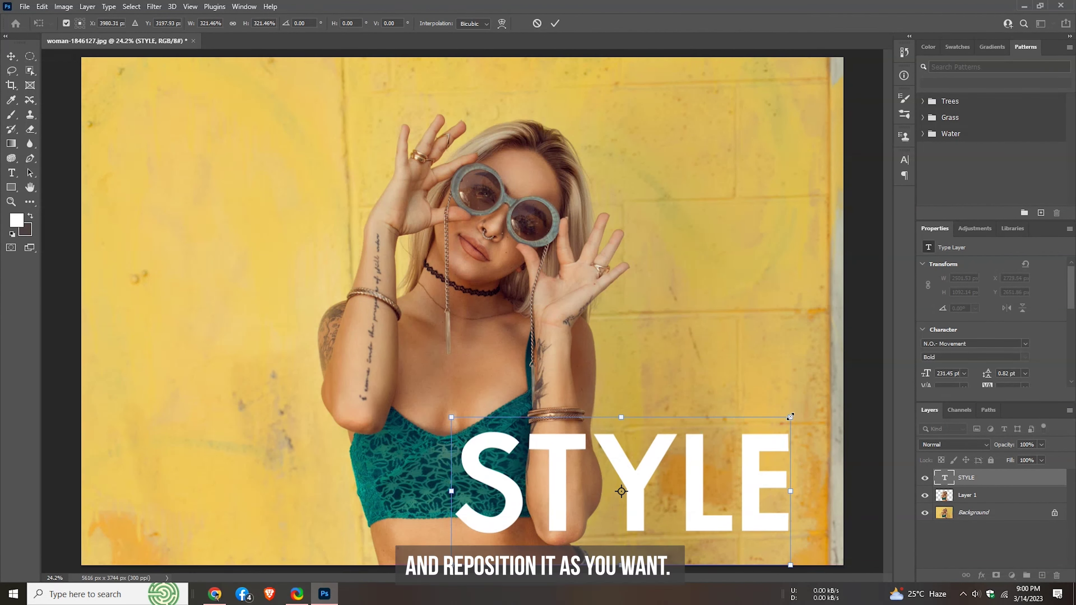
pyautogui.moveTo(620, 417); pyautogui.dragTo(644, 391)
pyautogui.moveTo(653, 466)
pyautogui.mouseDown()
pyautogui.moveTo(666, 464)
pyautogui.moveTo(654, 472)
pyautogui.mouseUp()
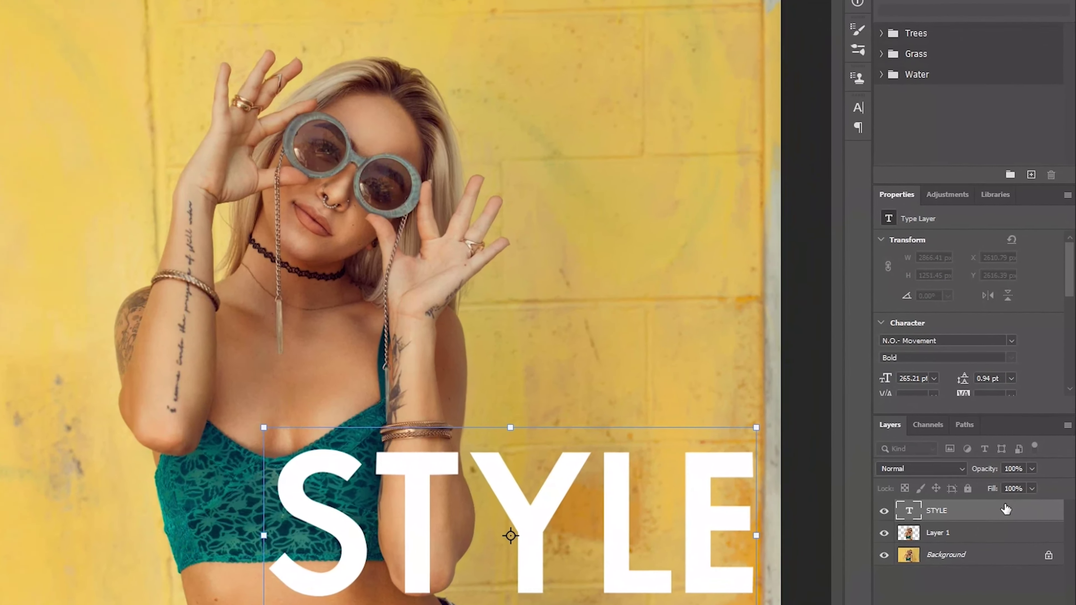
pyautogui.press('Return')
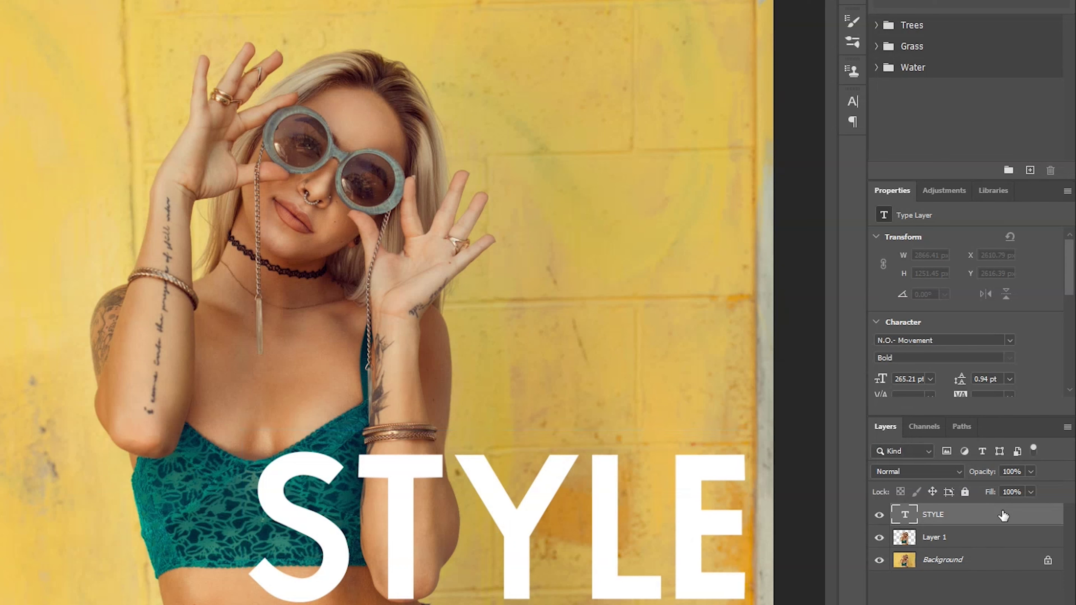
# Duplicate the STYLE text layer as "STYLE copy" and hide the original STYLE layer
pyautogui.rightClick(1003, 514)
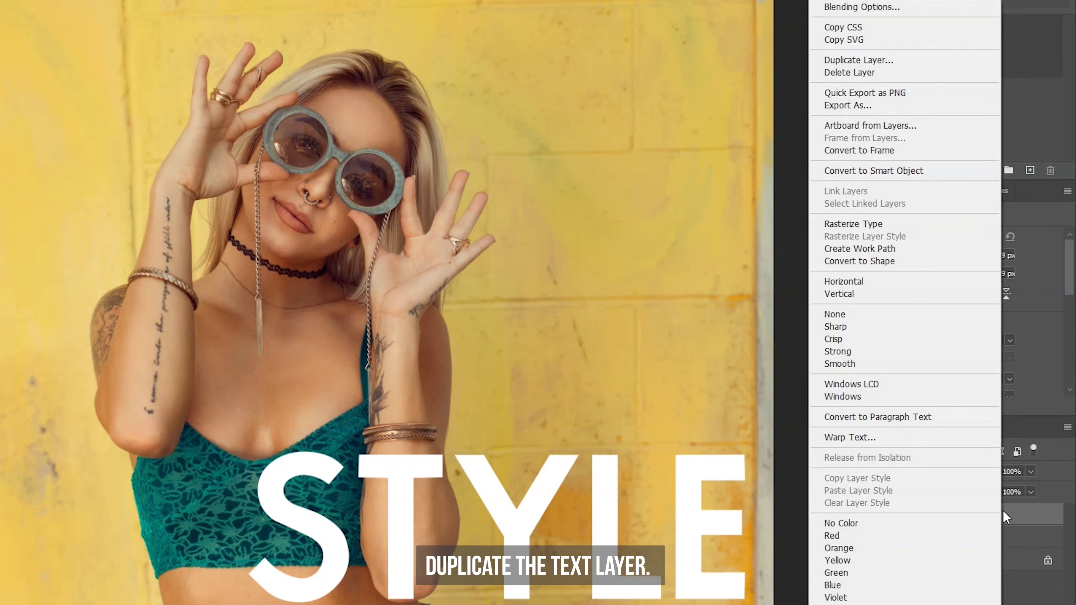
pyautogui.click(980, 66)
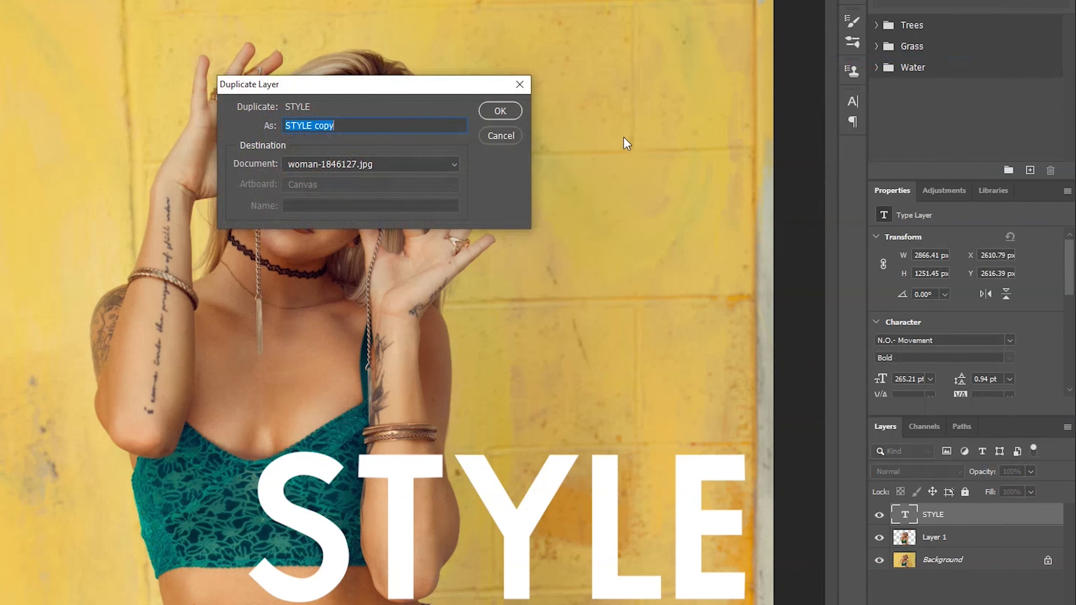
pyautogui.click(496, 111)
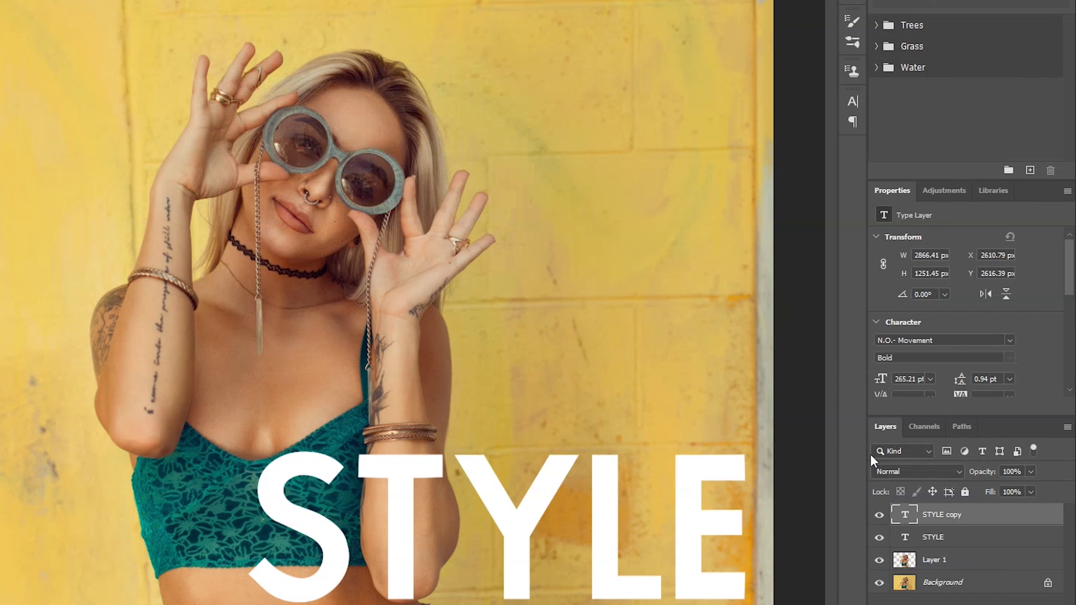
pyautogui.click(880, 537)
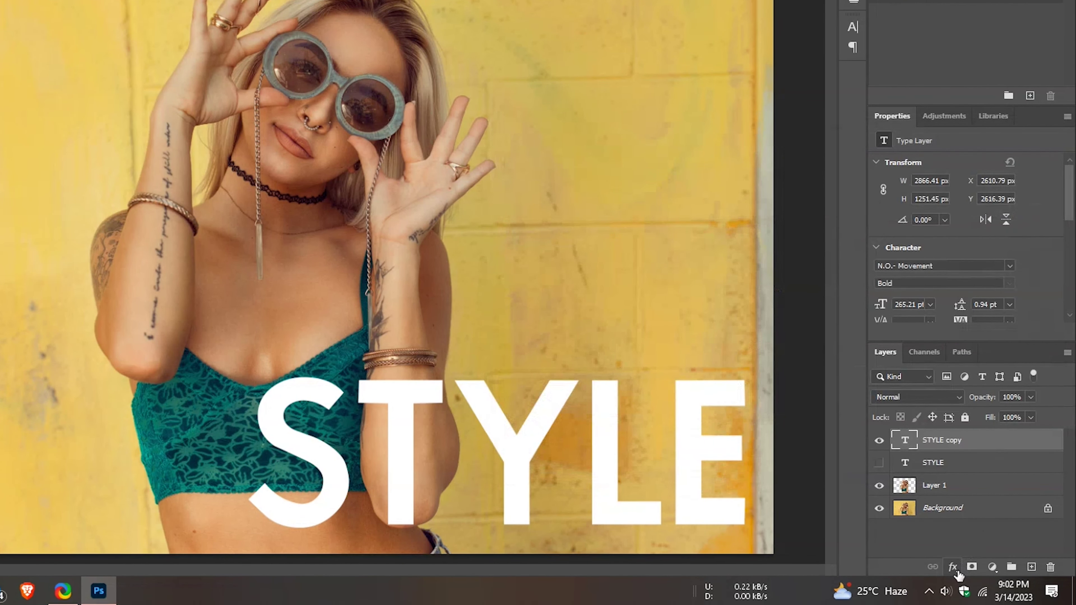
# Set the STYLE copy layer's blend mode to Multiply in its blending options
pyautogui.click(957, 570)
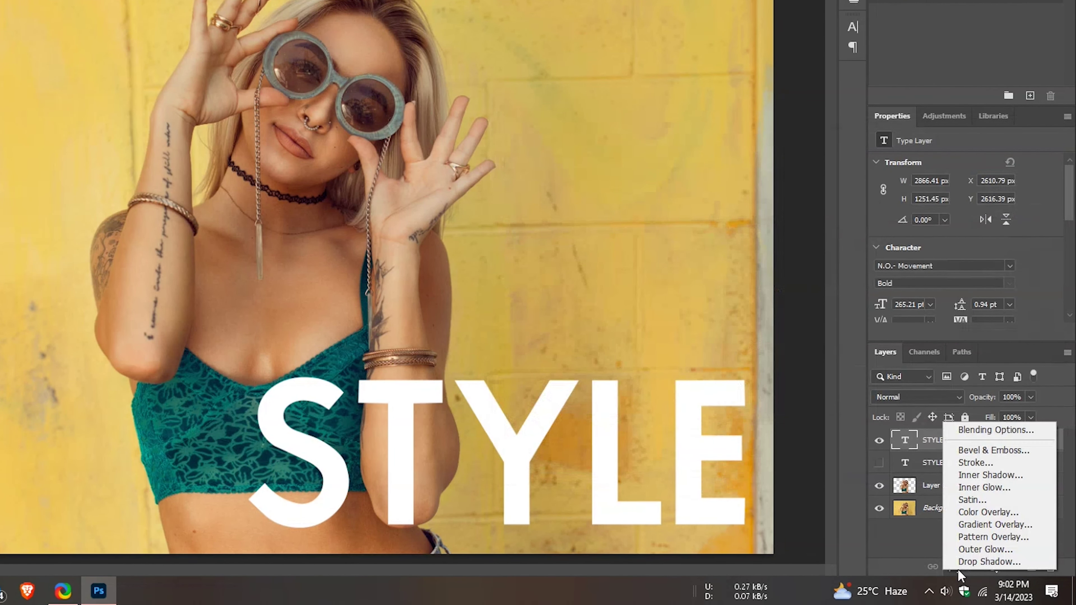
pyautogui.click(1041, 430)
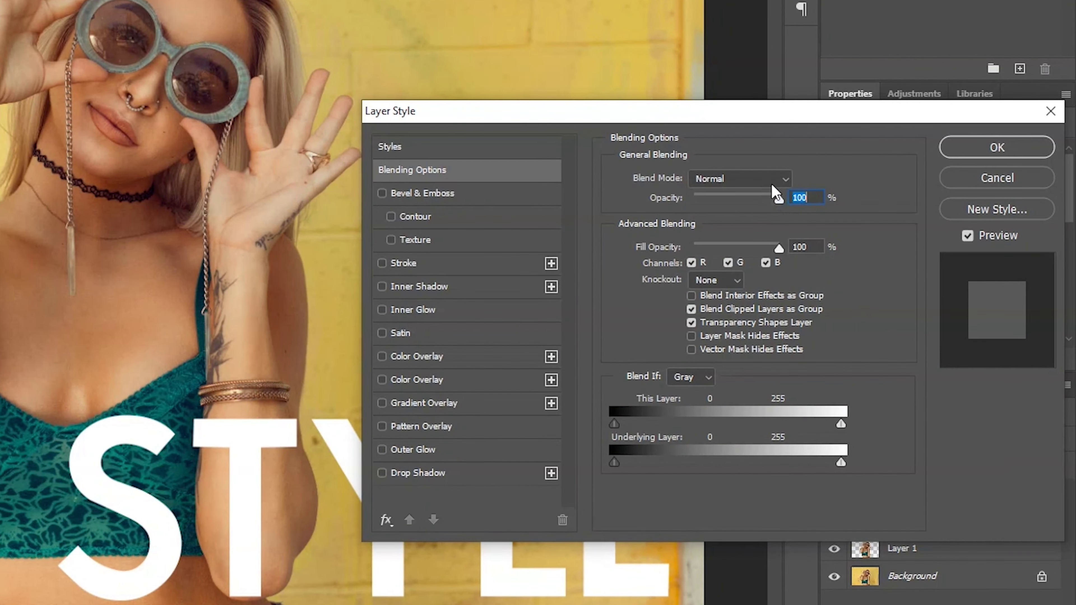
pyautogui.click(788, 186)
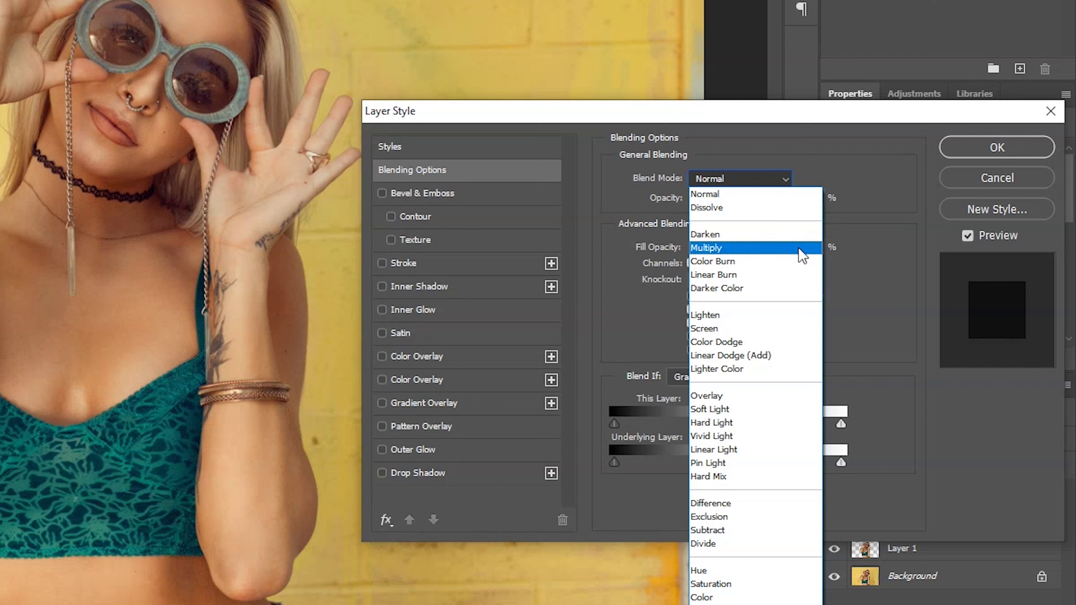
pyautogui.click(802, 250)
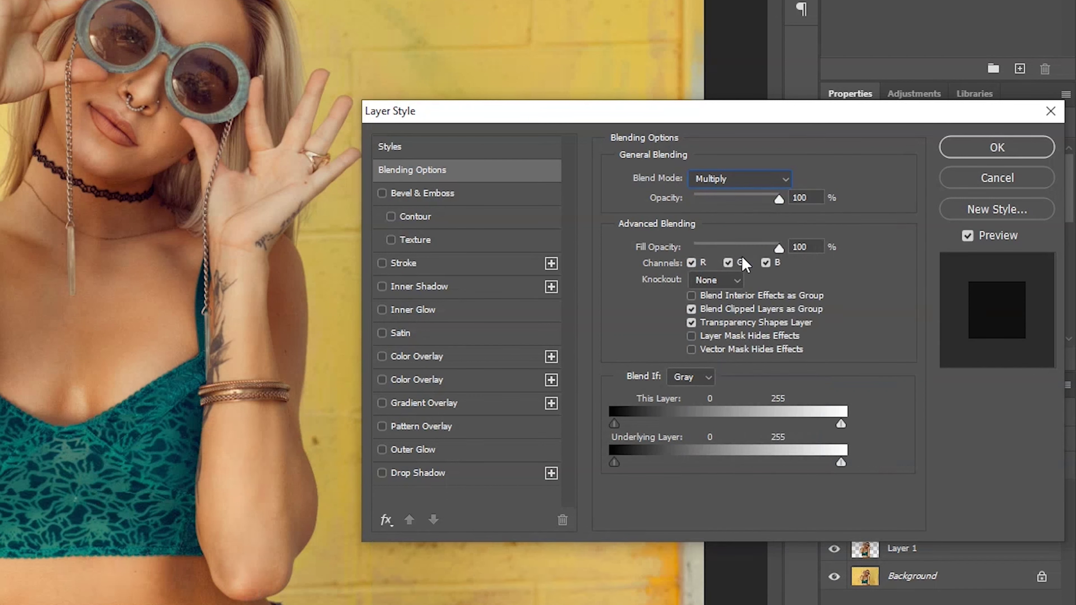
# Give the STYLE copy layer a white 16 px stroke positioned inside the letters
pyautogui.click(411, 264)
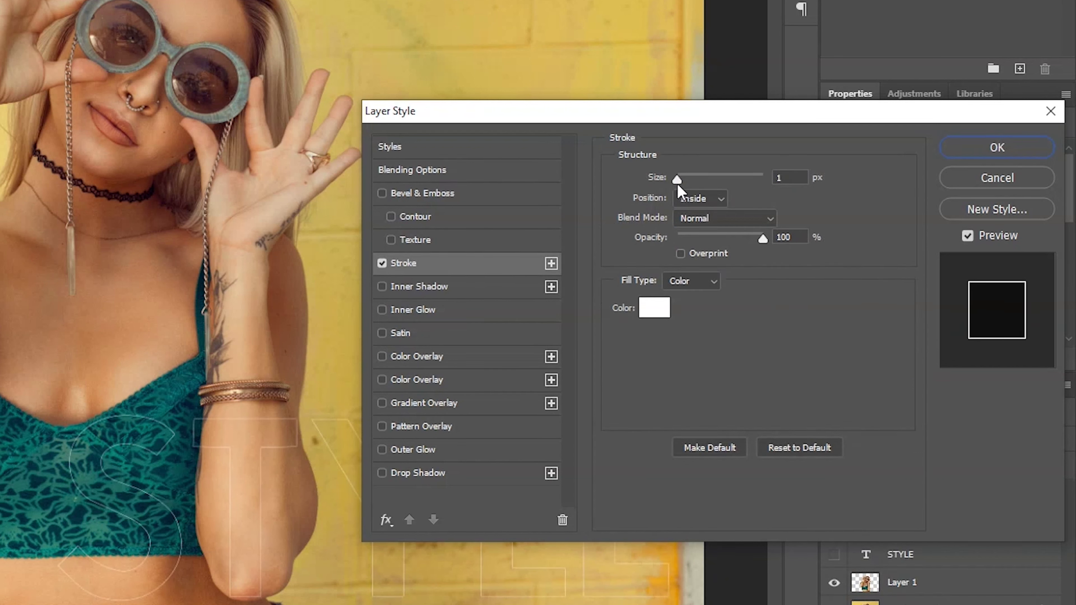
pyautogui.moveTo(675, 178); pyautogui.dragTo(689, 180)
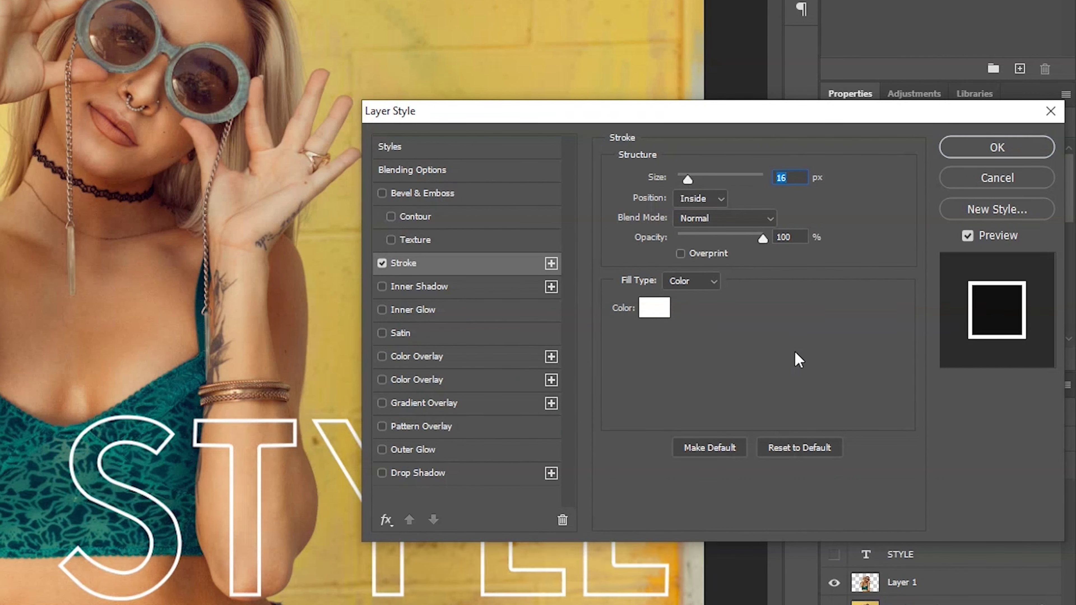
pyautogui.click(721, 200)
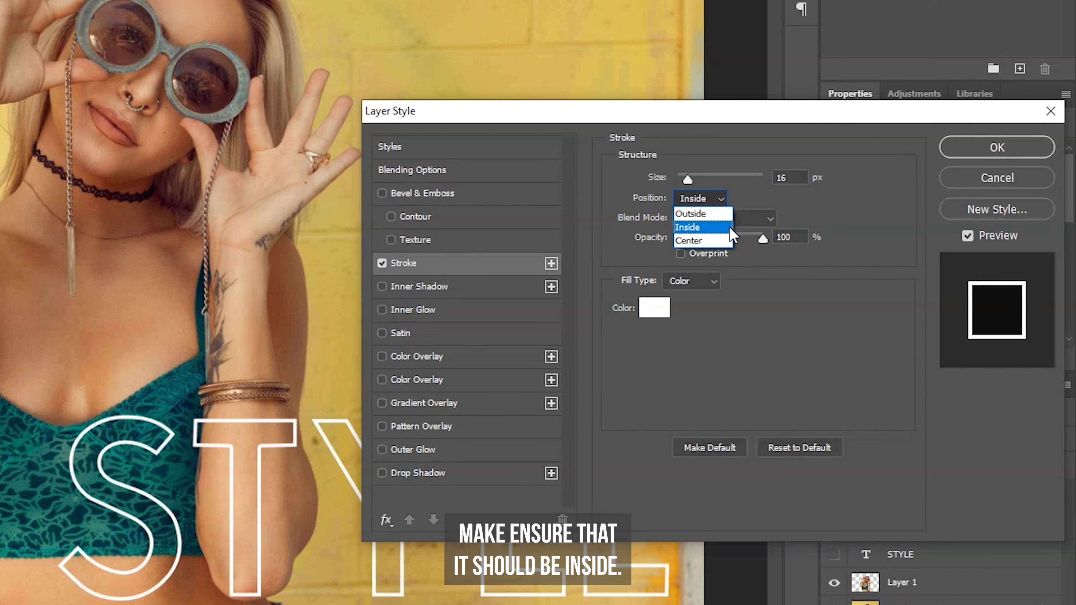
pyautogui.click(729, 228)
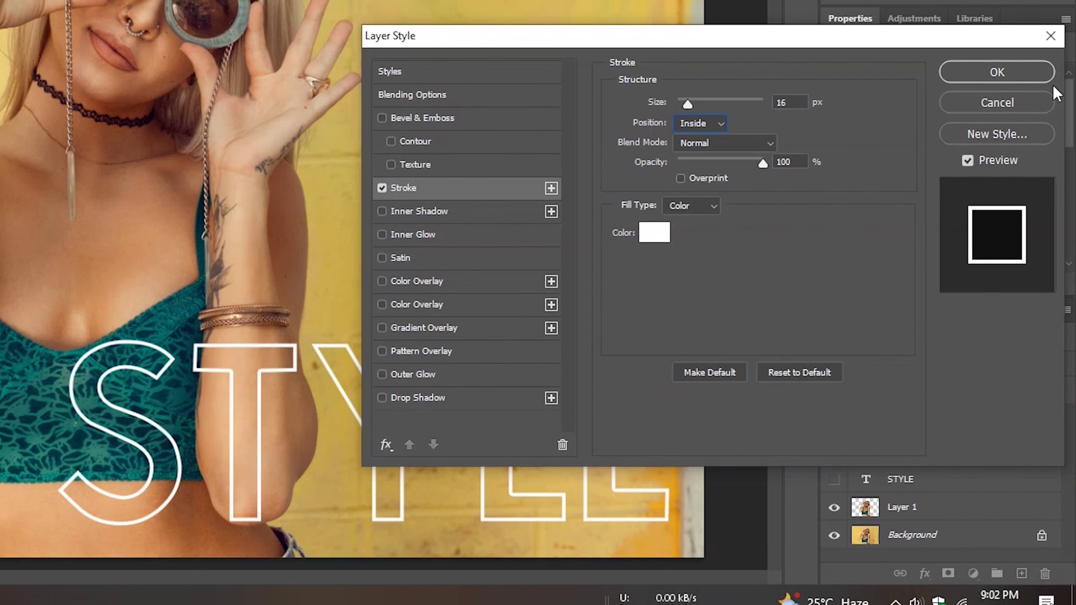
pyautogui.click(1029, 72)
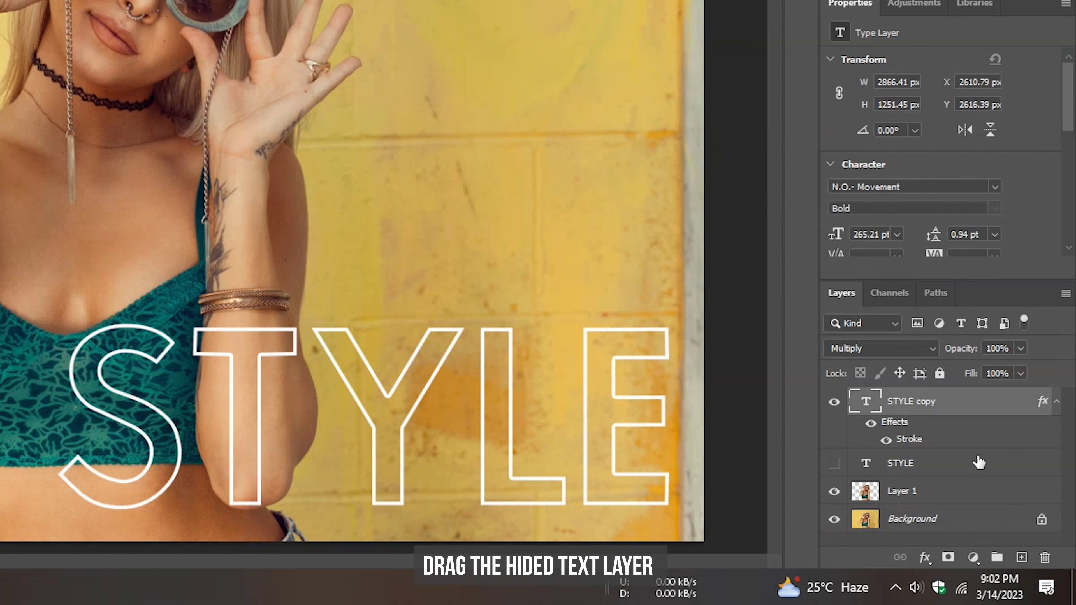
# Place the hidden STYLE layer between Layer 1 and the Background, and make it visible
pyautogui.moveTo(978, 463); pyautogui.dragTo(981, 491)
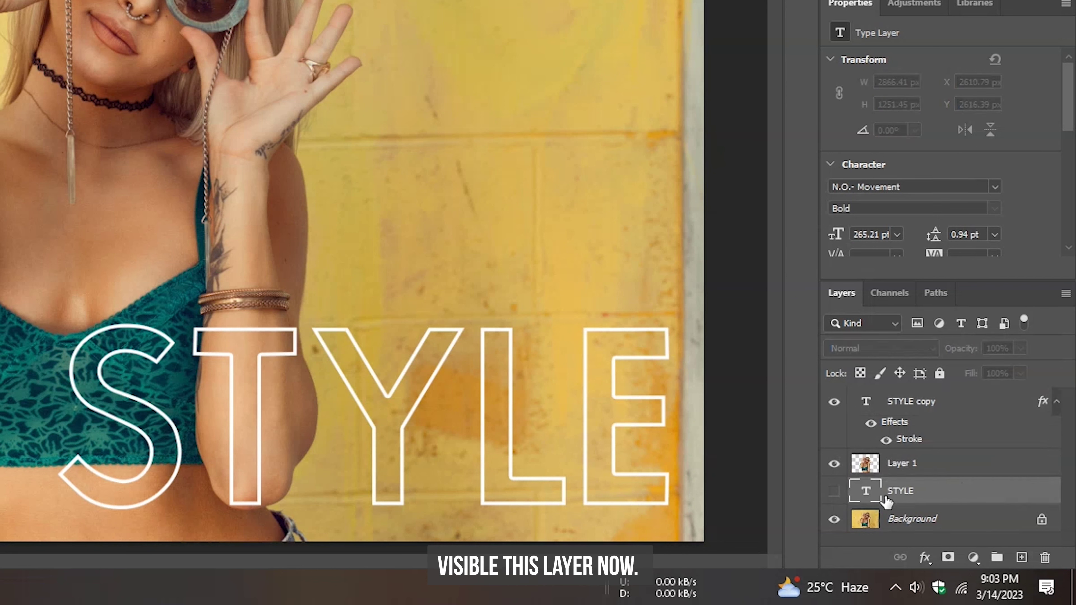
pyautogui.click(833, 491)
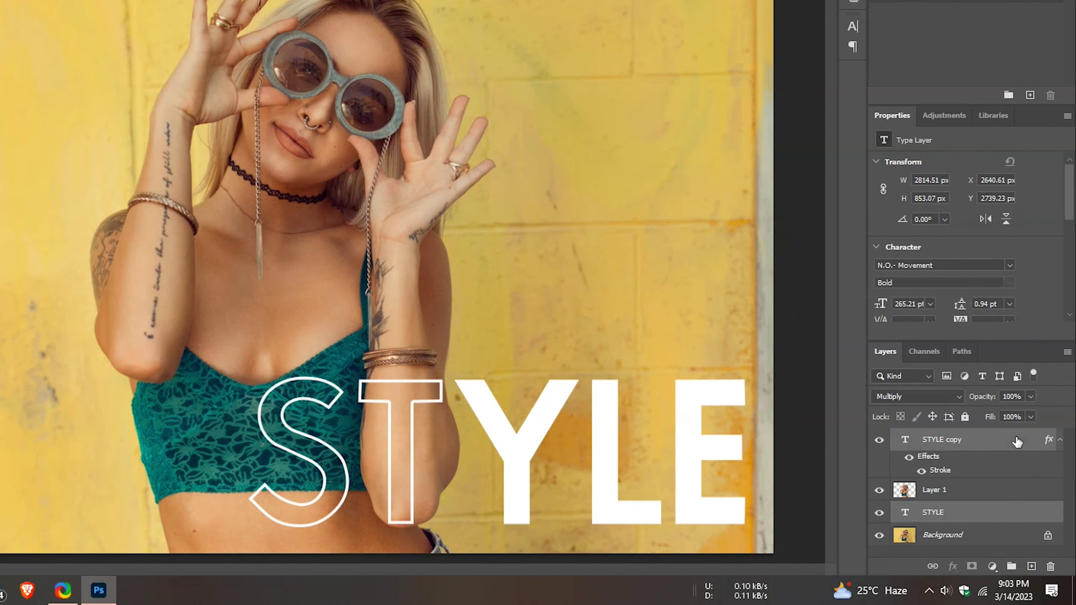
# Link the STYLE copy and STYLE layers, and move both texts left so they span the wall and the woman's torso
pyautogui.rightClick(1016, 441)
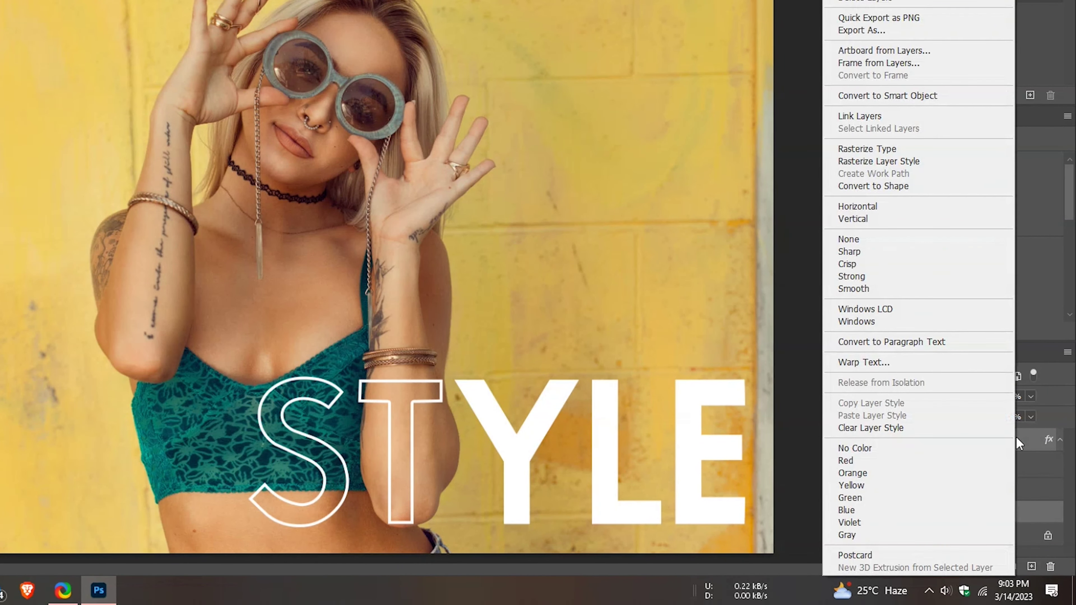
pyautogui.click(992, 118)
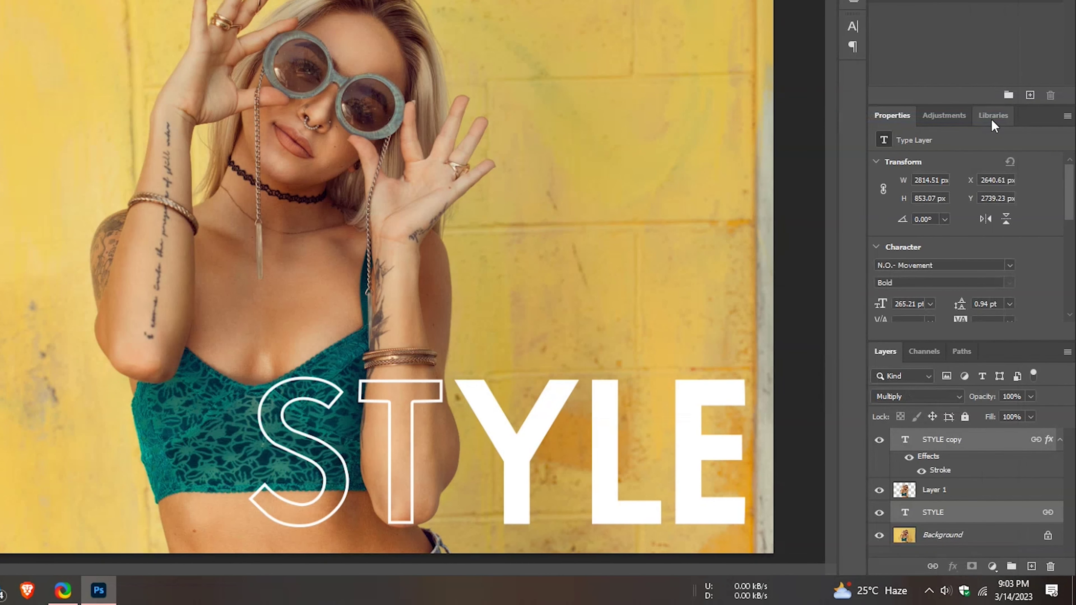
pyautogui.moveTo(516, 456); pyautogui.dragTo(185, 472)
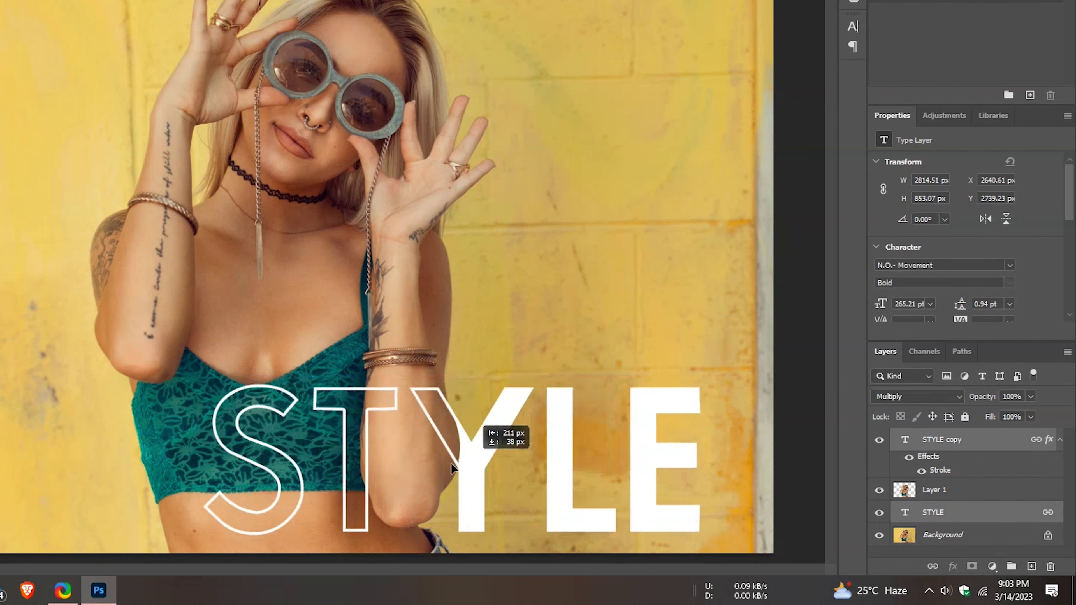
pyautogui.moveTo(295, 484); pyautogui.dragTo(258, 490)
pyautogui.moveTo(360, 502); pyautogui.dragTo(358, 469)
pyautogui.scroll(-1, 758, 421)
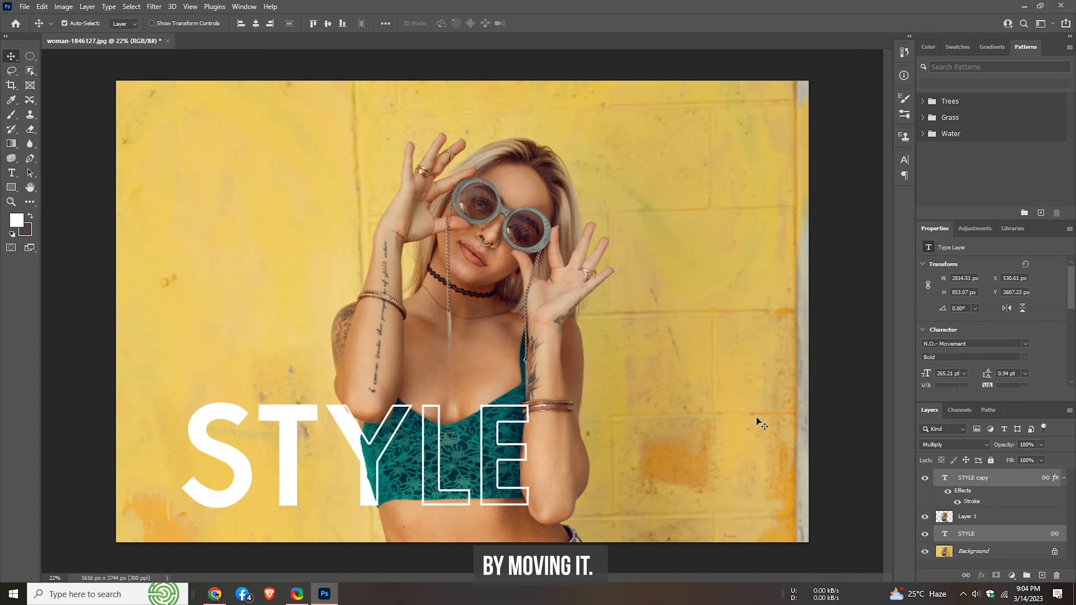
# Scale the linked texts to about 191% and position them across the lower half of the photo, spanning nearly its full width
pyautogui.hotkey('ctrl', 't')
pyautogui.moveTo(528, 402); pyautogui.dragTo(499, 394)
pyautogui.moveTo(175, 300); pyautogui.dragTo(114, 284)
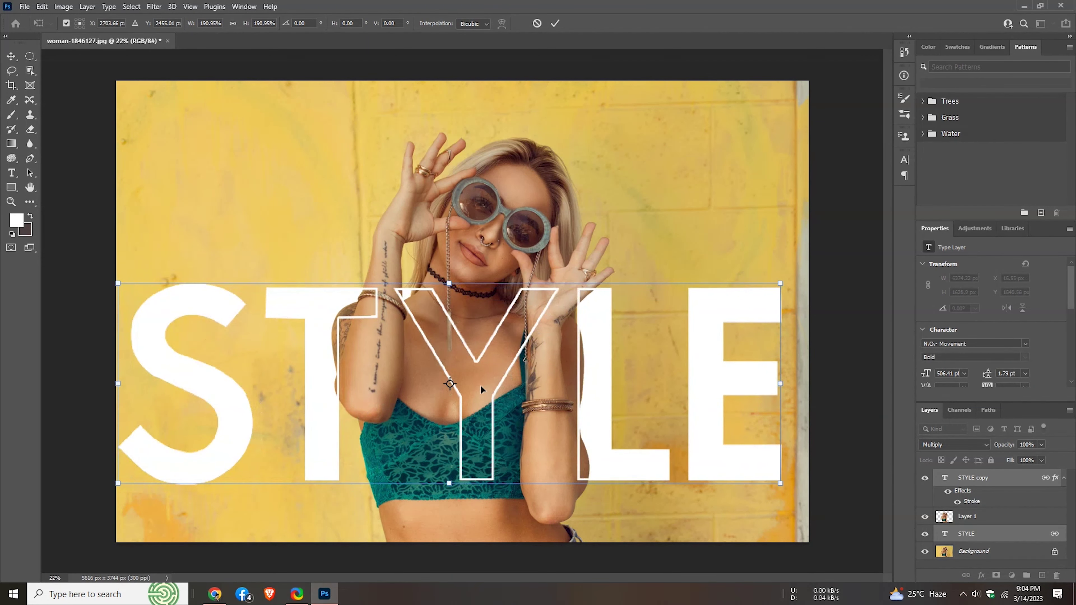
pyautogui.moveTo(481, 389); pyautogui.dragTo(487, 417)
pyautogui.click(555, 24)
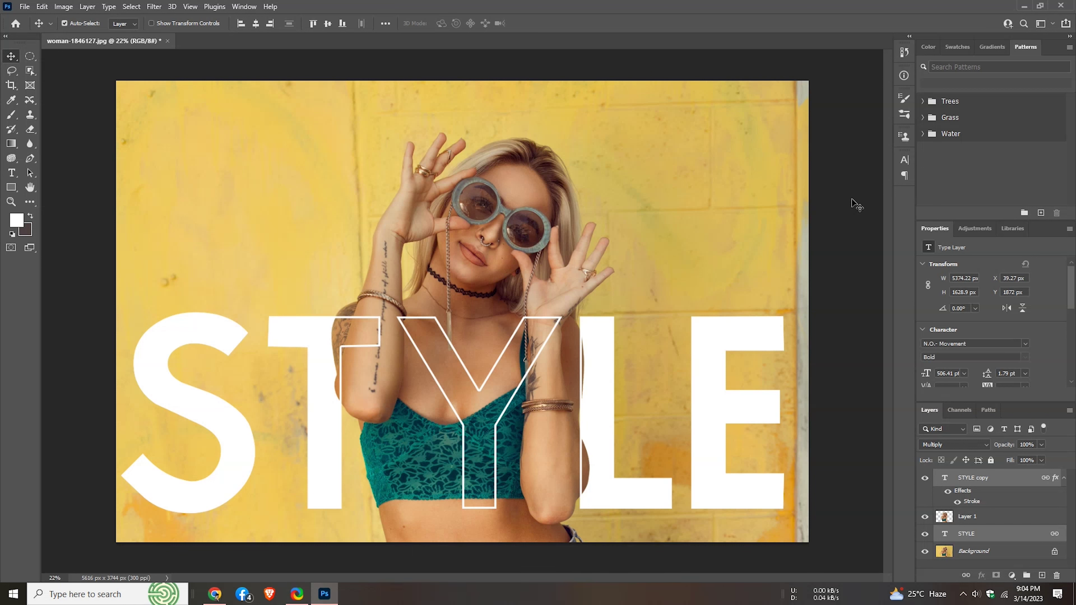
# Export the image to the Desktop as a 5616 x 3744 px JPG with Great quality
pyautogui.click(26, 7)
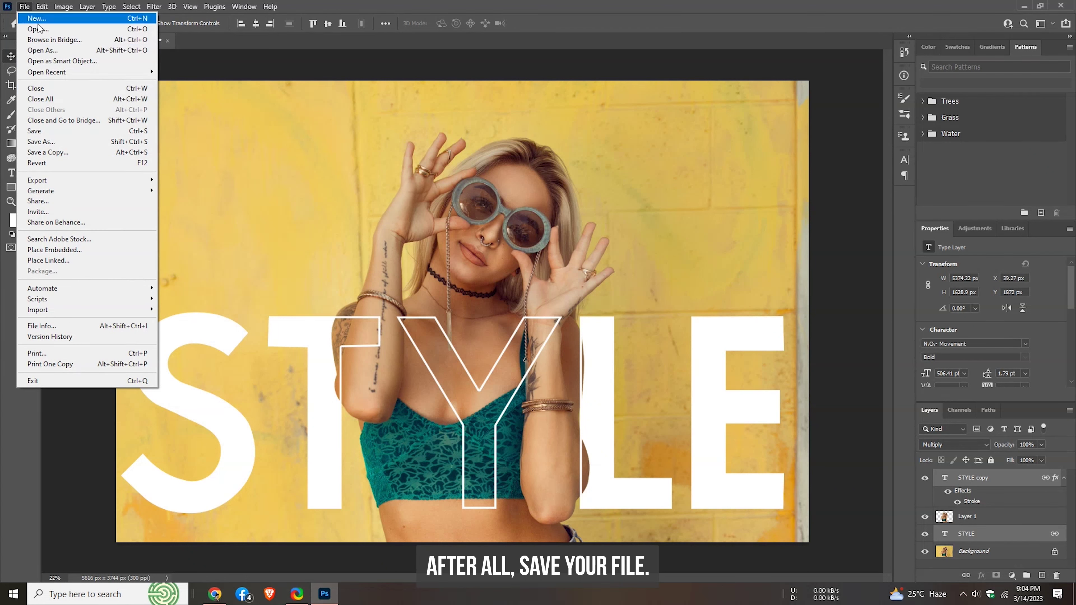
pyautogui.moveTo(126, 180)
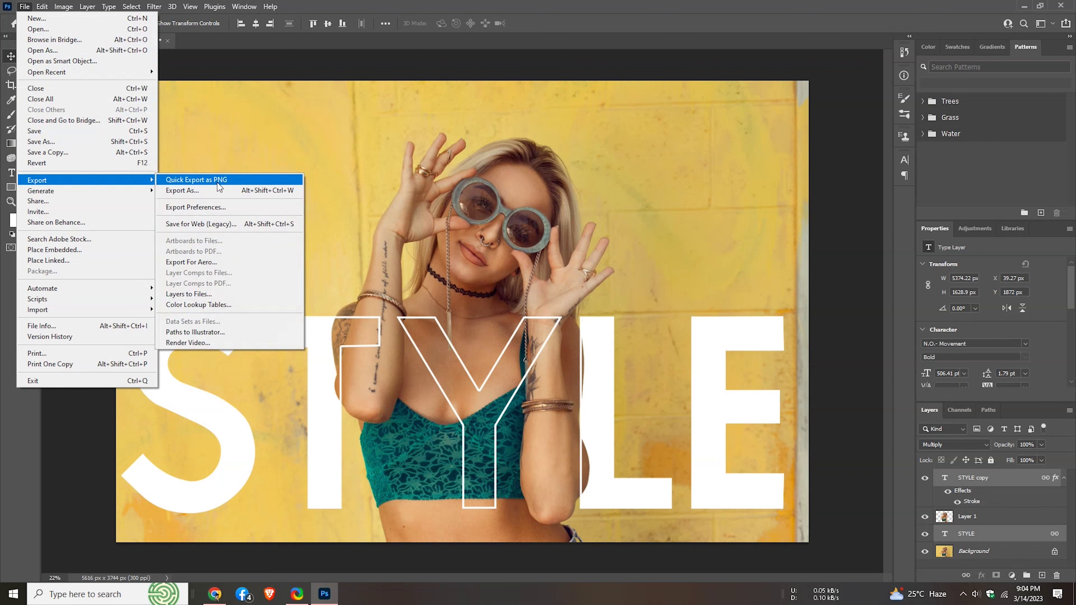
pyautogui.click(268, 194)
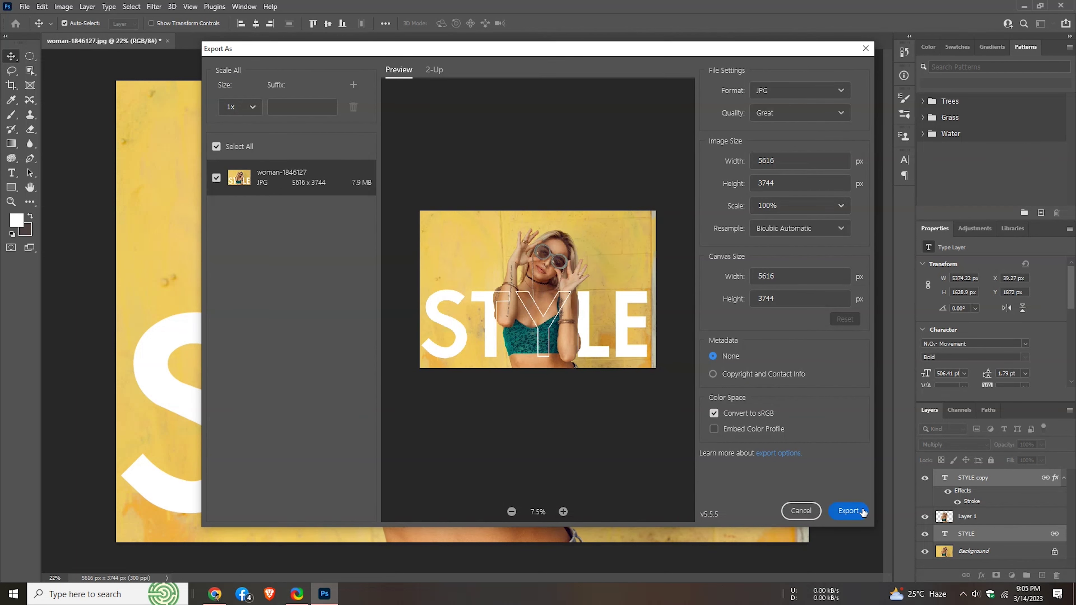
pyautogui.click(847, 510)
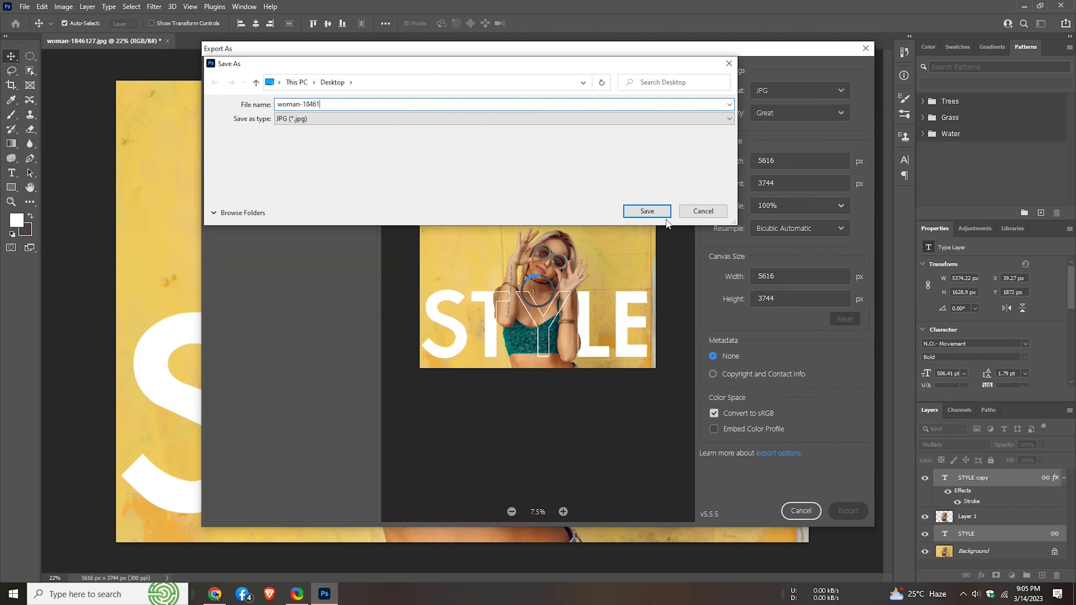
pyautogui.click(659, 210)
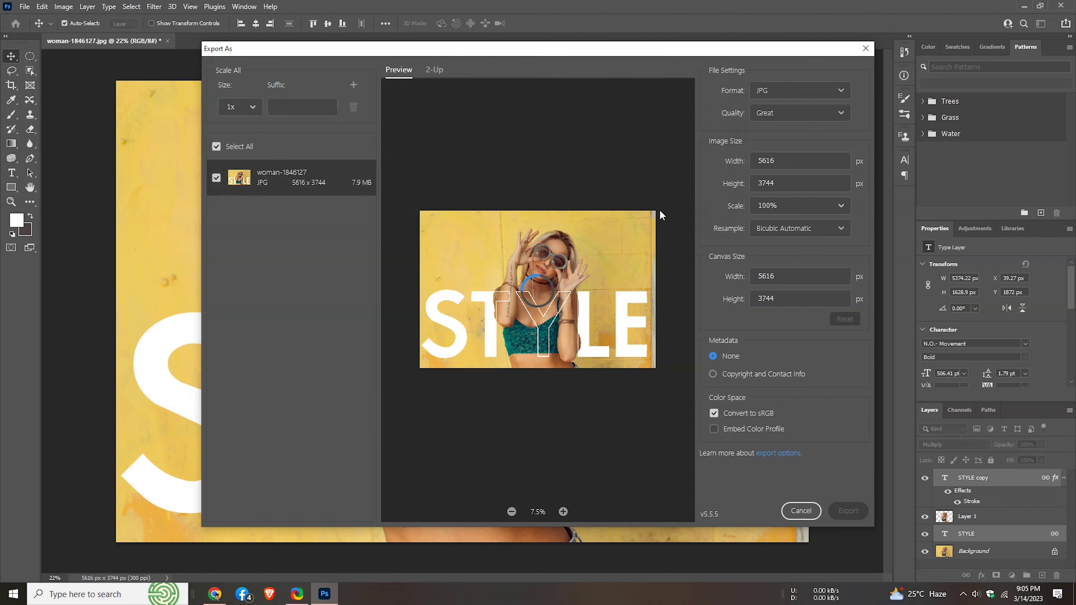